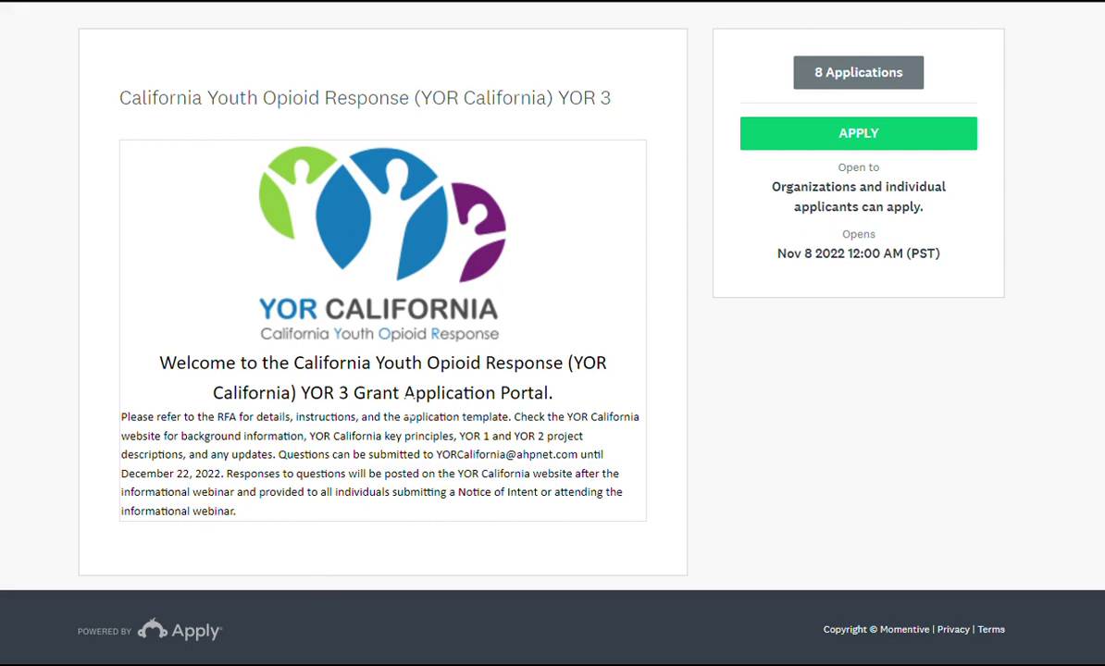
Start a new YOR 3 grant application from the YOR California portal
click(896, 139)
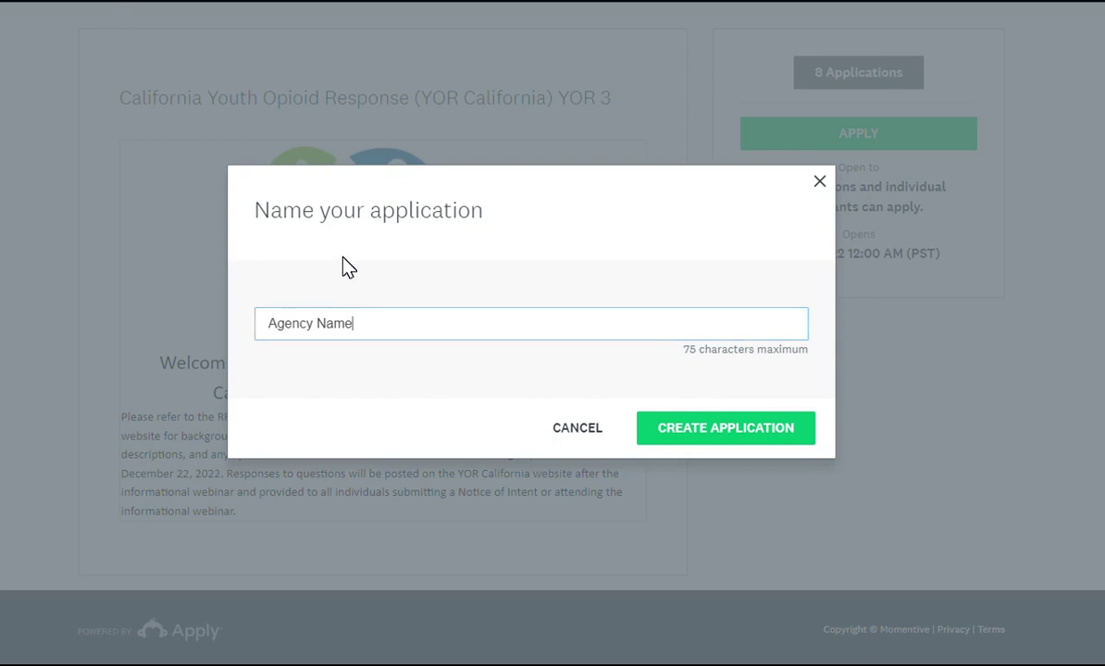
Create the 'Agency Name' application and read through Section 0: Application Overview before advancing
click(698, 436)
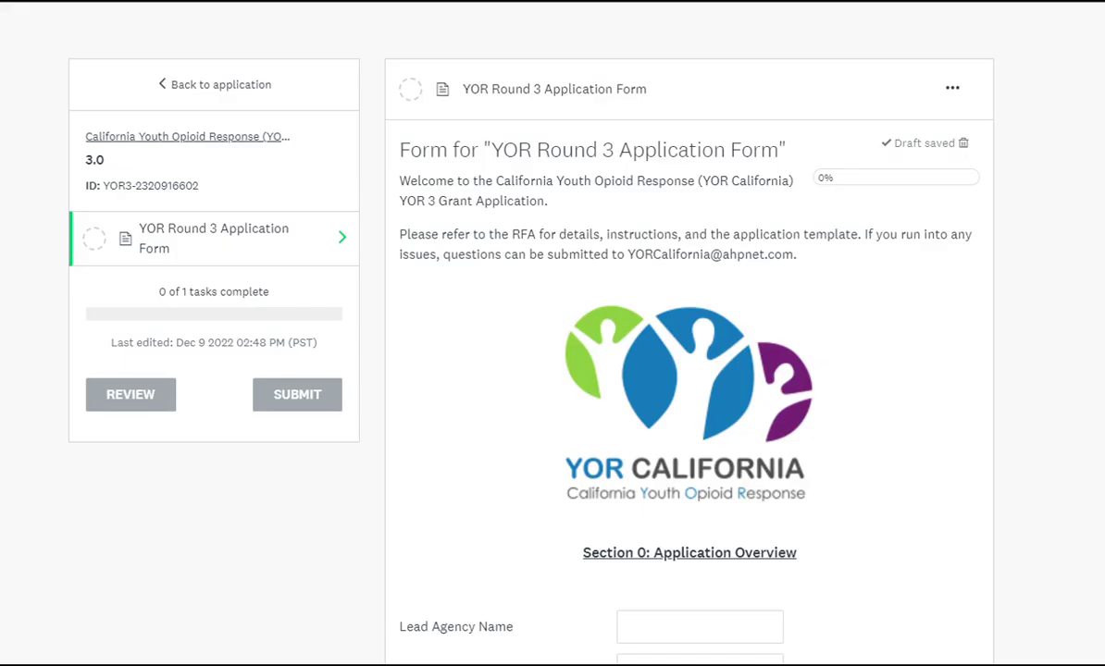
scroll(593, 451, down, 4)
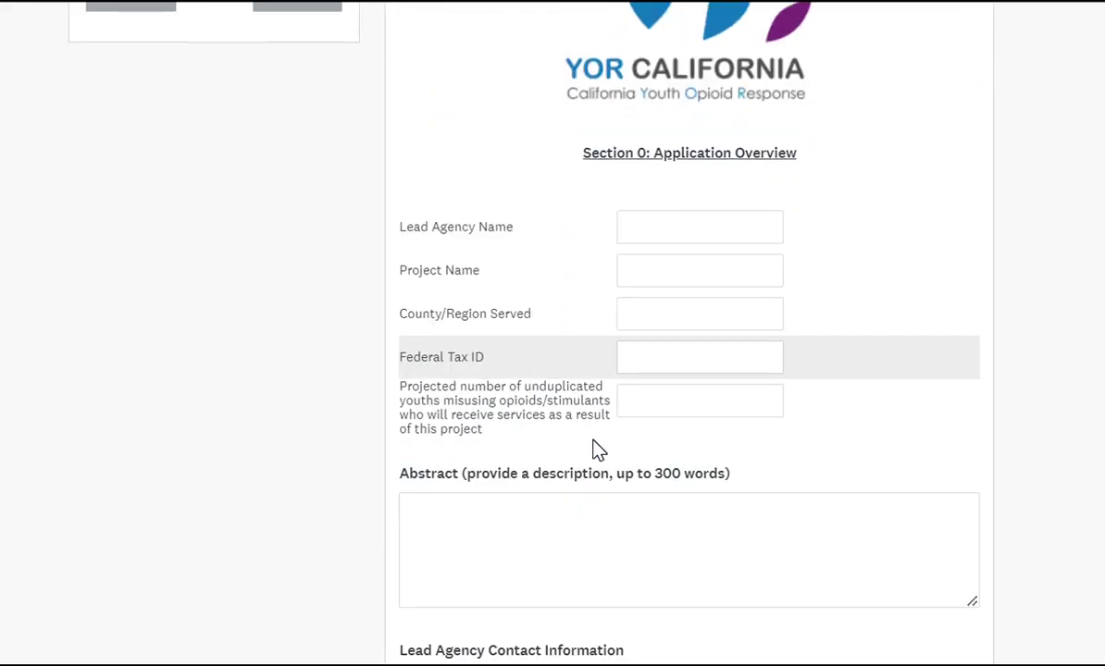
scroll(594, 448, down, 3)
scroll(594, 444, down, 4)
scroll(597, 444, down, 2)
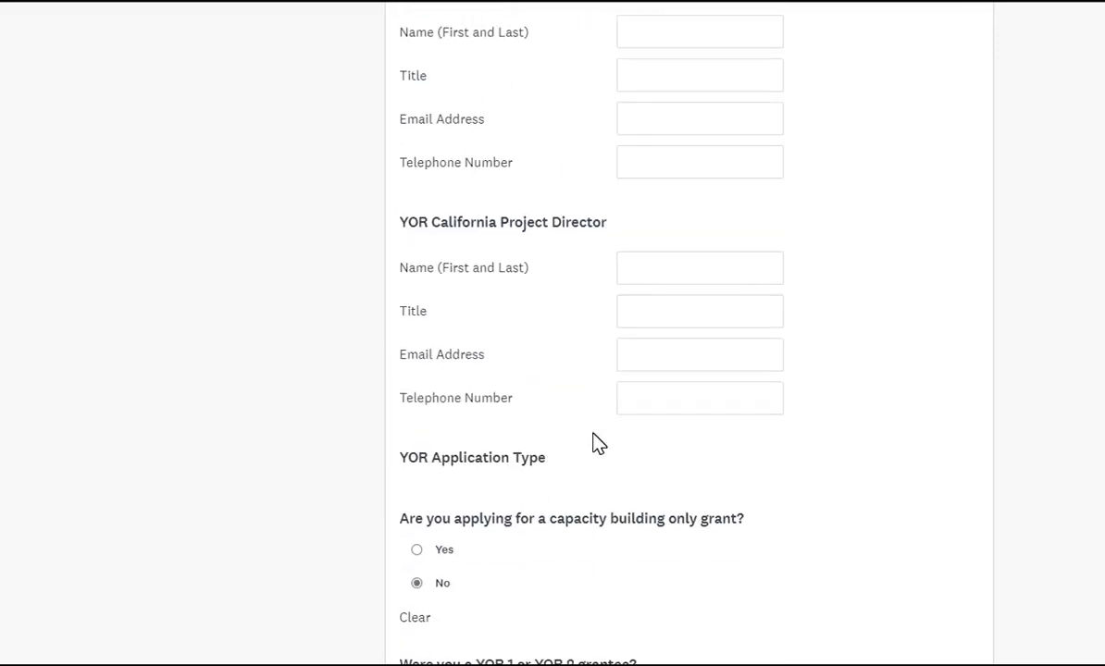
scroll(597, 444, down, 1)
scroll(594, 443, down, 2)
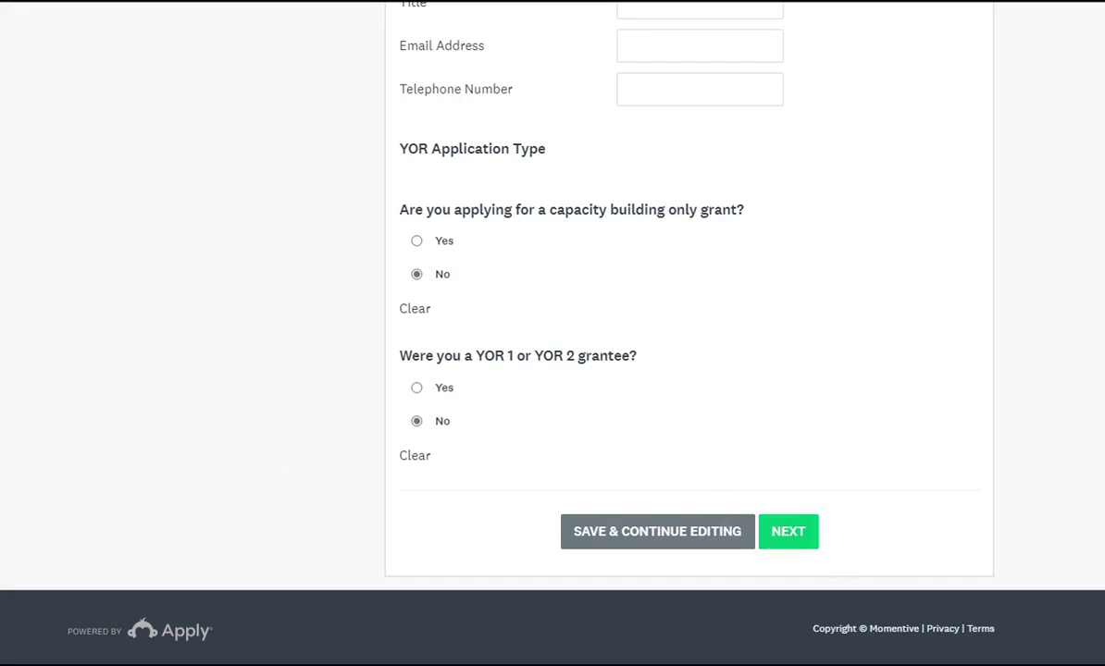
click(315, 0)
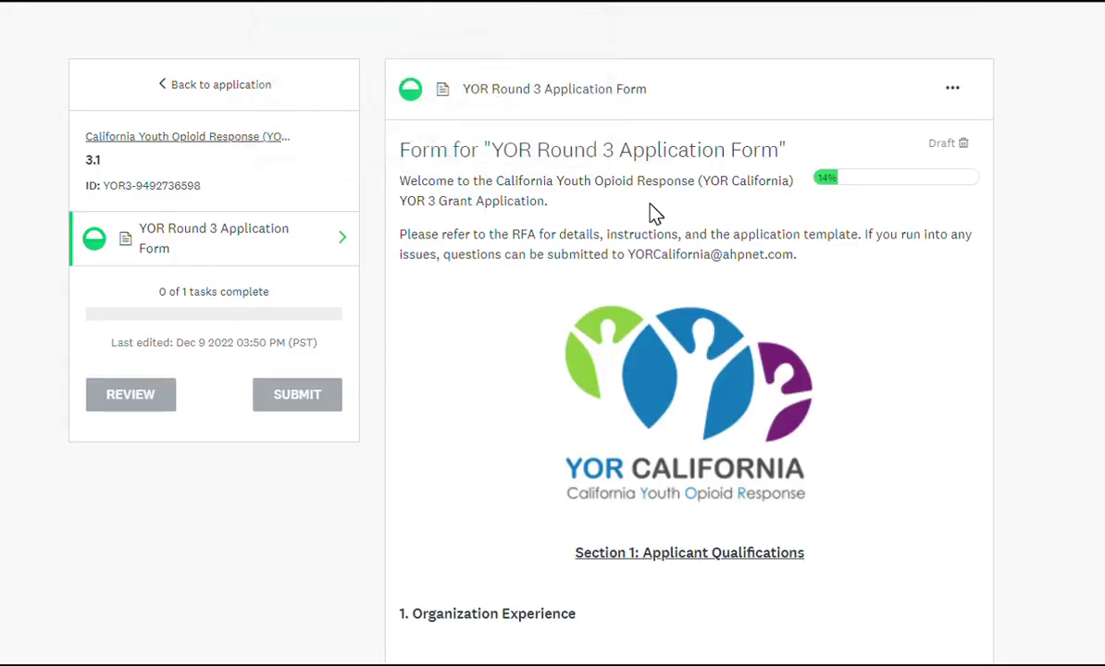
Review Applicant Qualifications and highlight the Partnerships question's 250-word limit
scroll(653, 210, down, 1)
scroll(651, 213, down, 6)
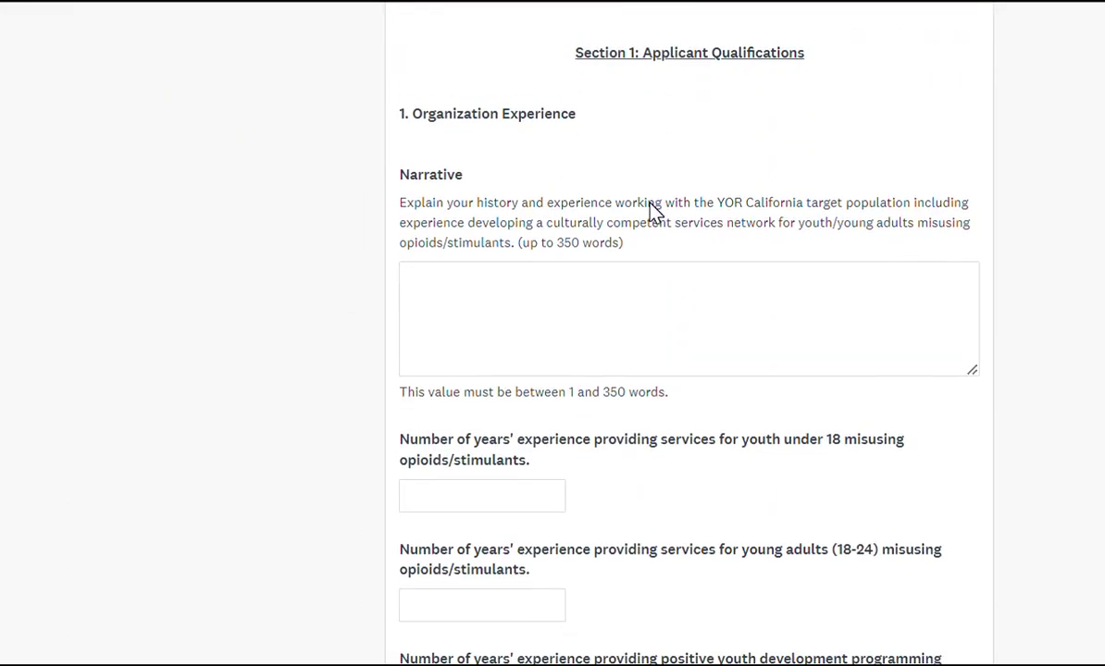
scroll(652, 213, down, 4)
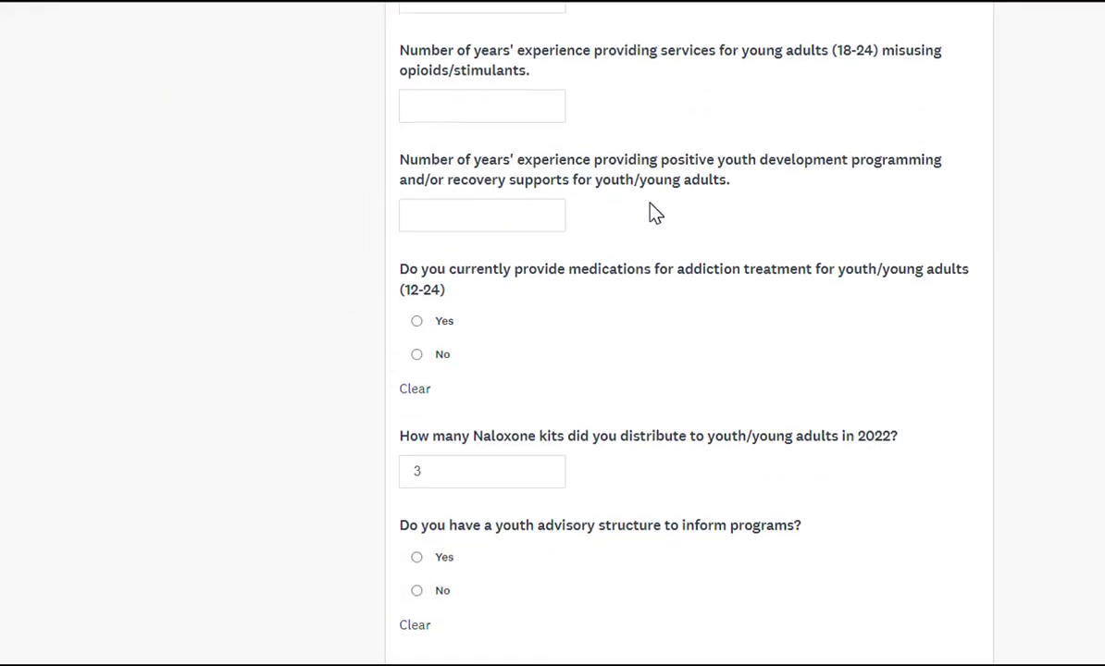
scroll(653, 213, down, 7)
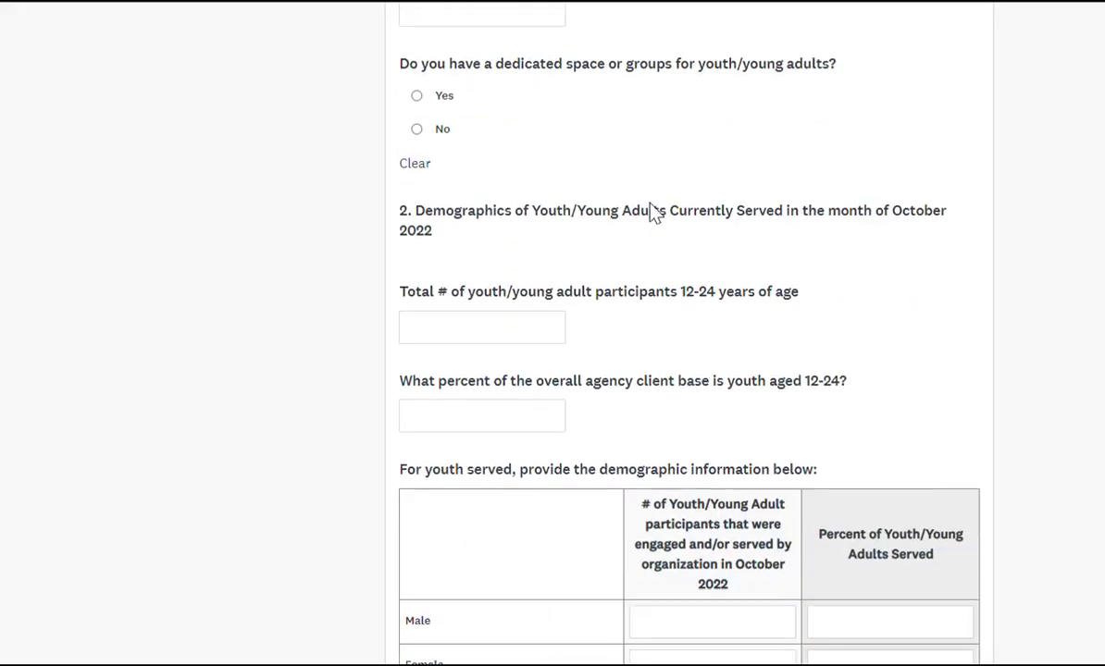
scroll(653, 213, down, 9)
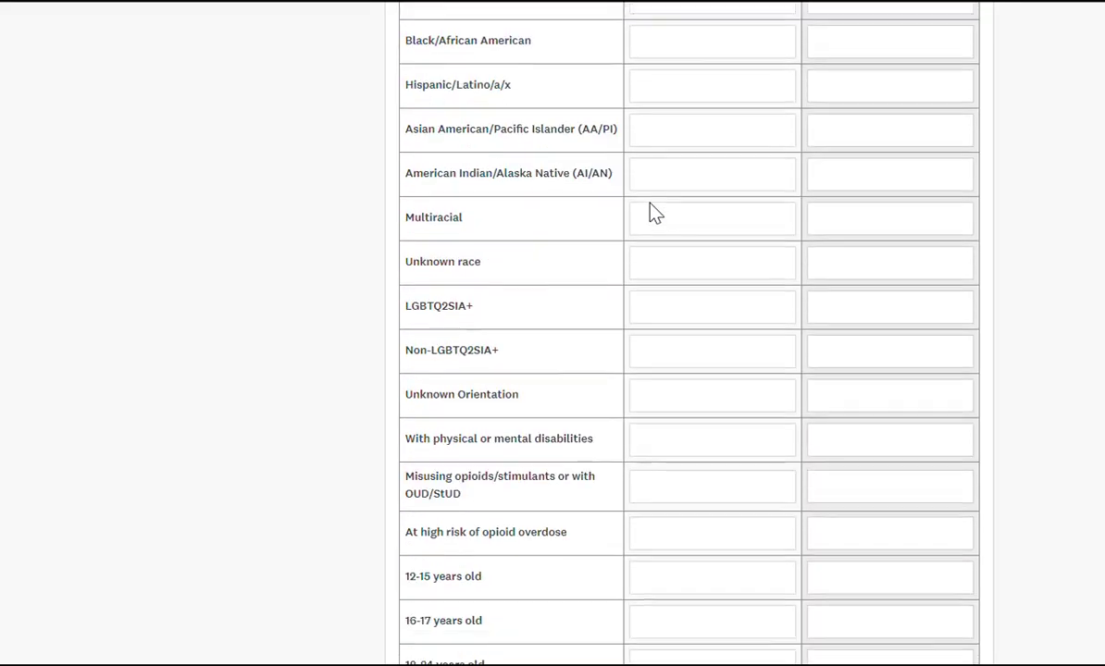
scroll(651, 212, down, 2)
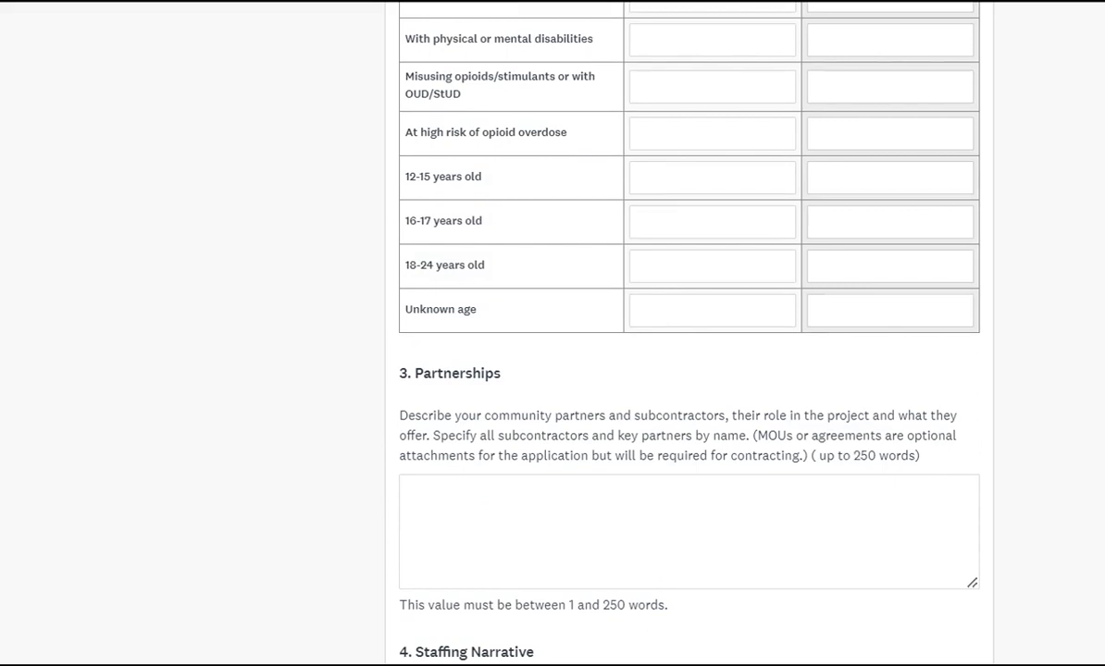
click(412, 505)
scroll(690, 333, down, 2)
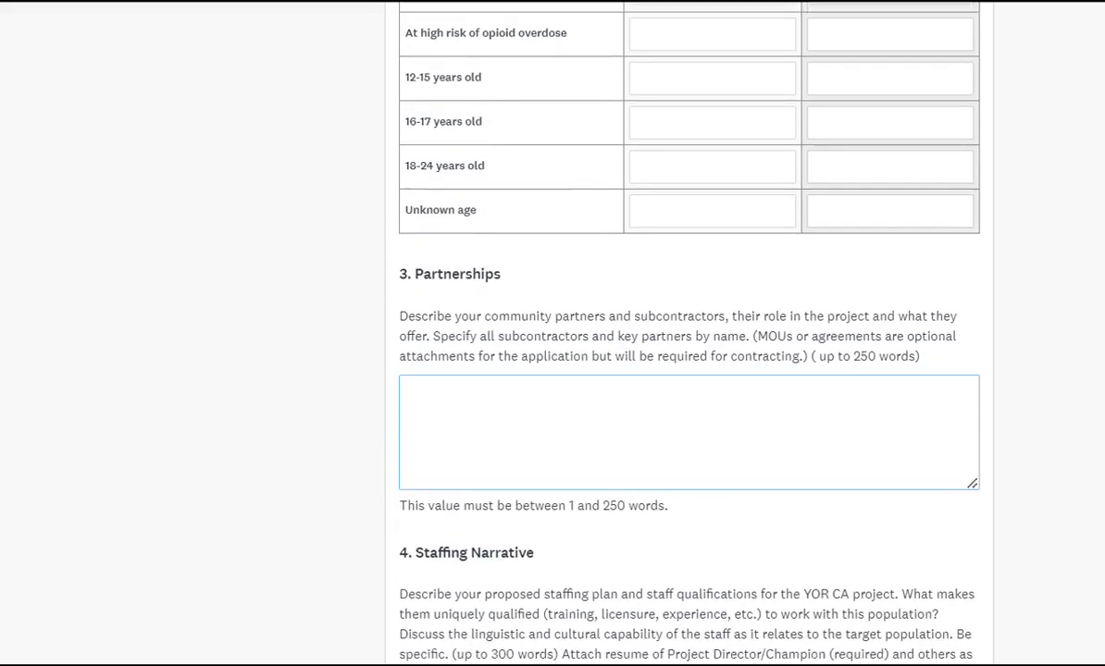
drag(852, 256, 916, 258)
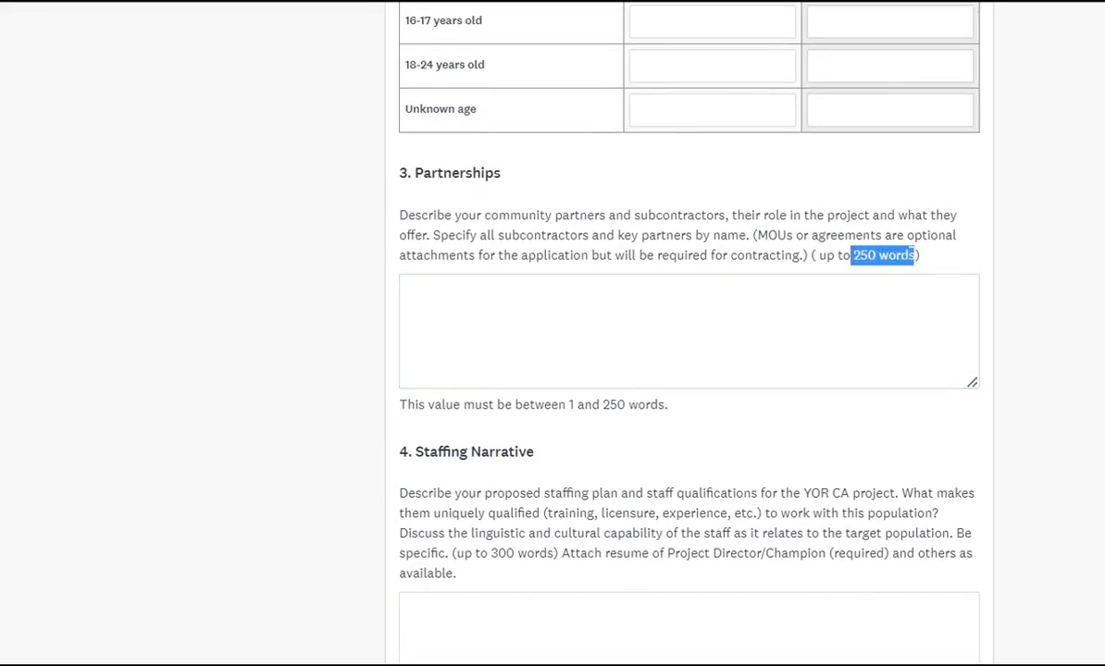
Scroll to the end of Section 1 and continue to Section 2: Population of Focus
scroll(812, 333, down, 1)
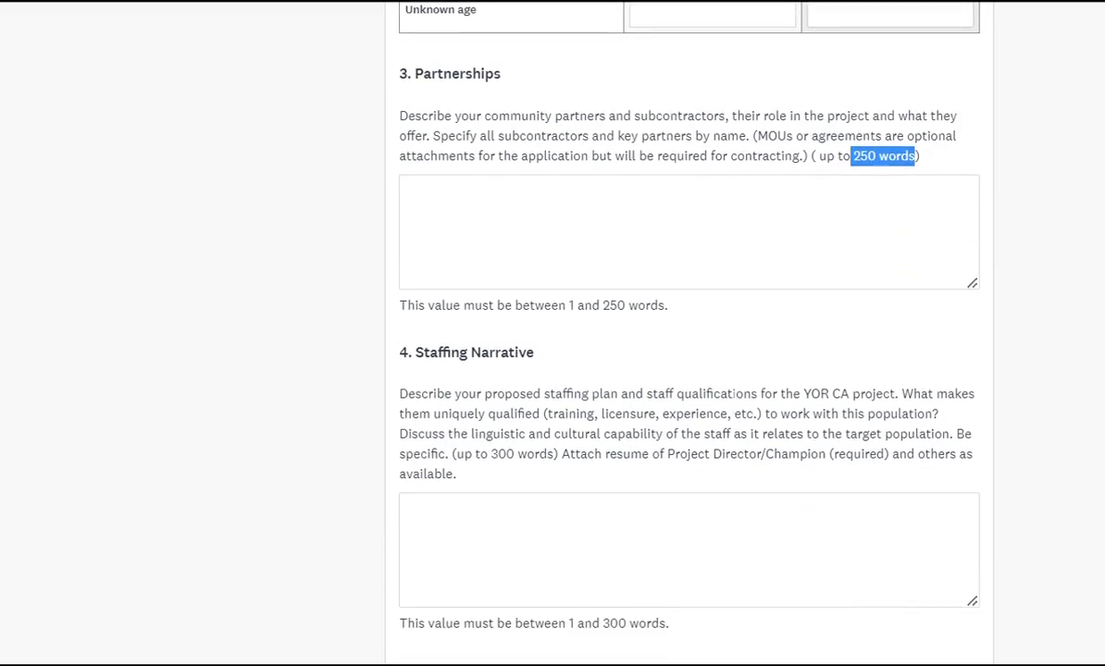
scroll(689, 333, down, 1)
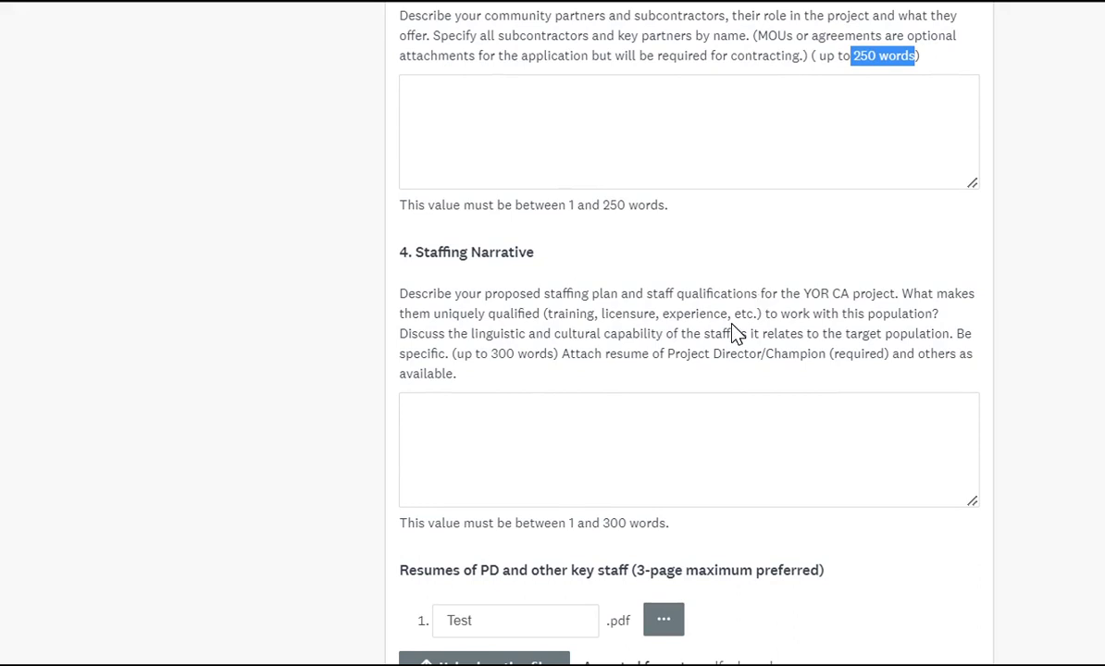
scroll(689, 314, down, 2)
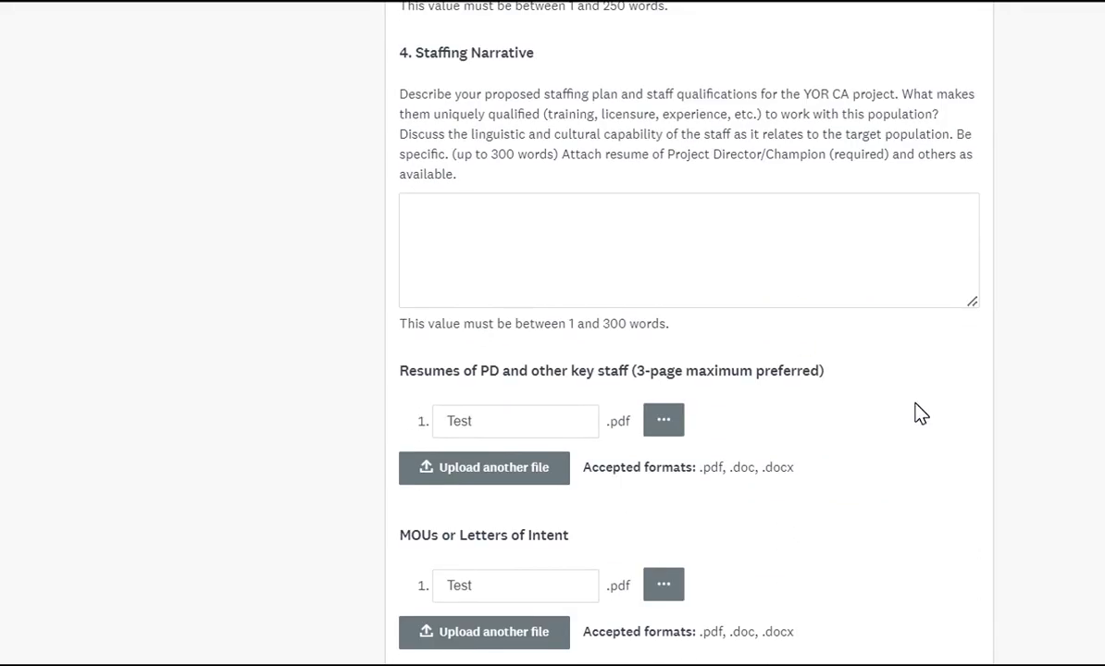
scroll(914, 405, down, 1)
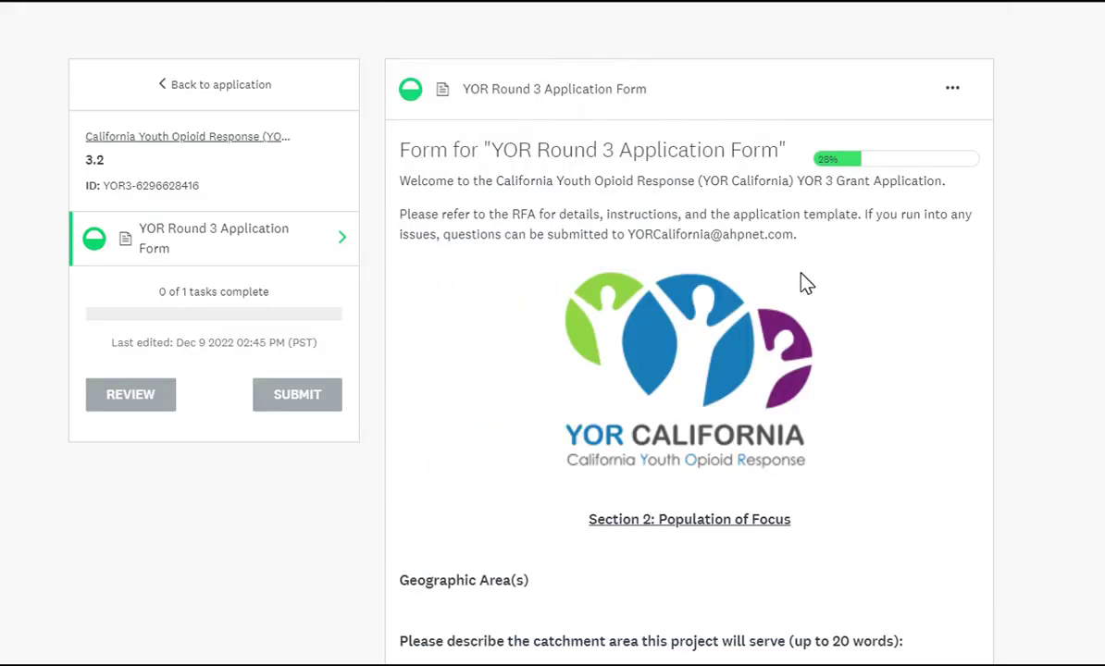
scroll(746, 255, down, 2)
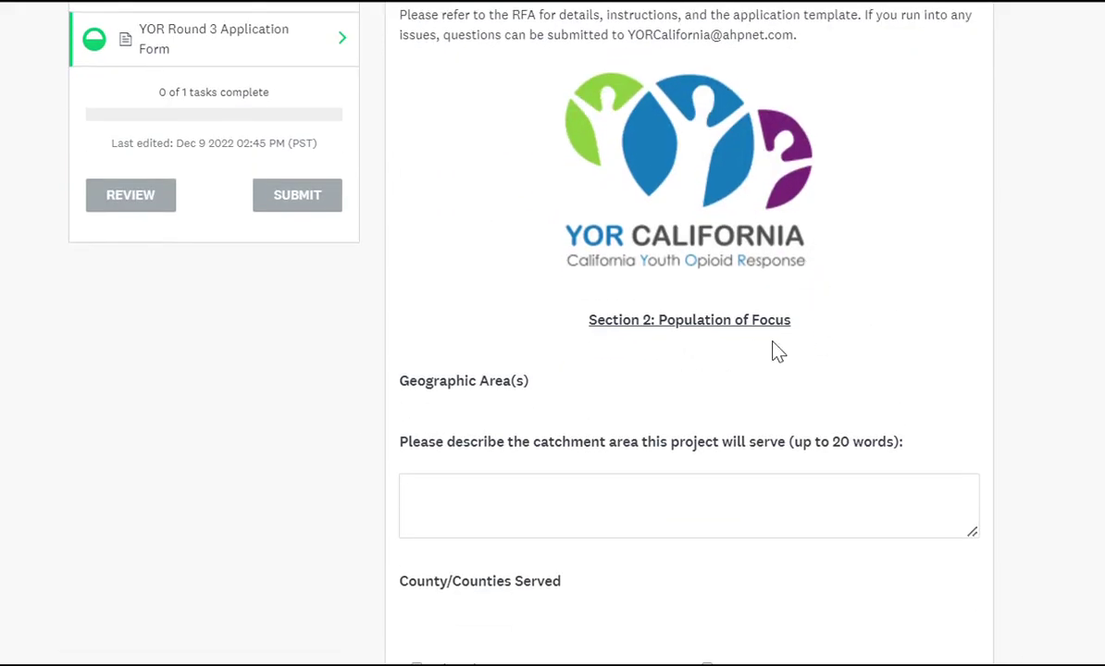
Review the county, hours and target population checklists in Section 2
scroll(1038, 318, down, 6)
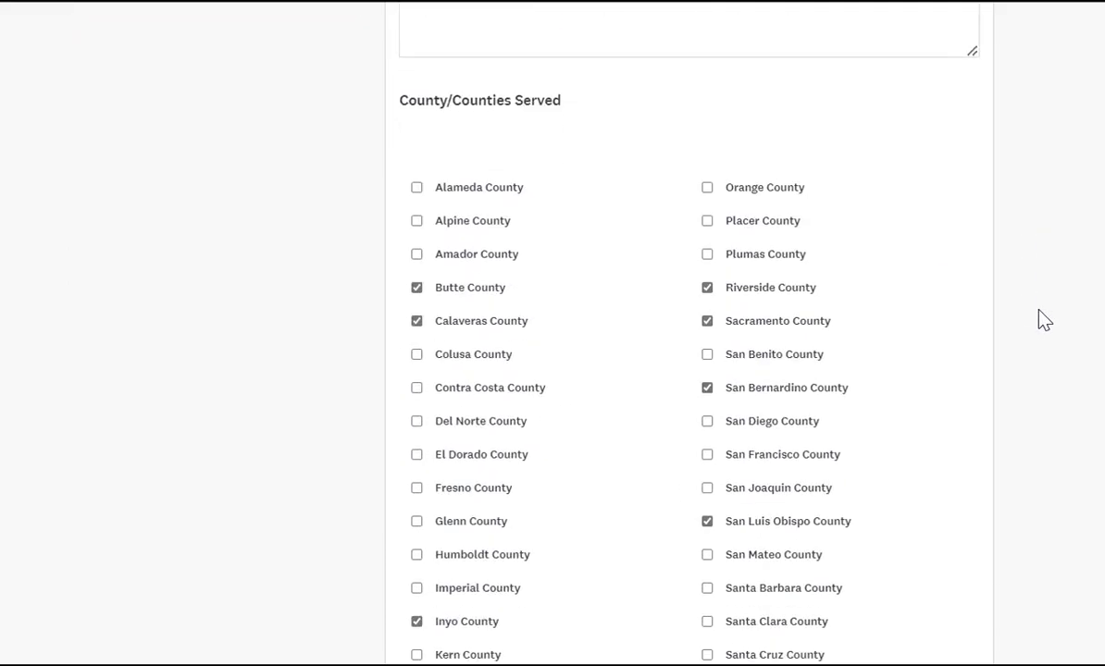
scroll(1038, 315, down, 1)
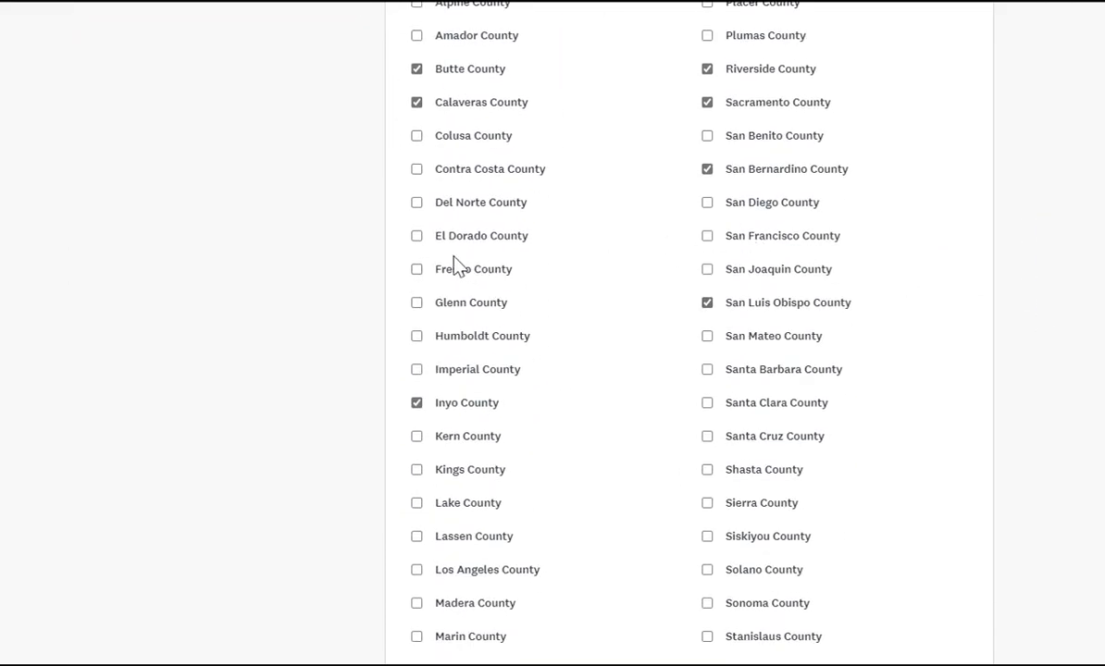
scroll(433, 243, up, 2)
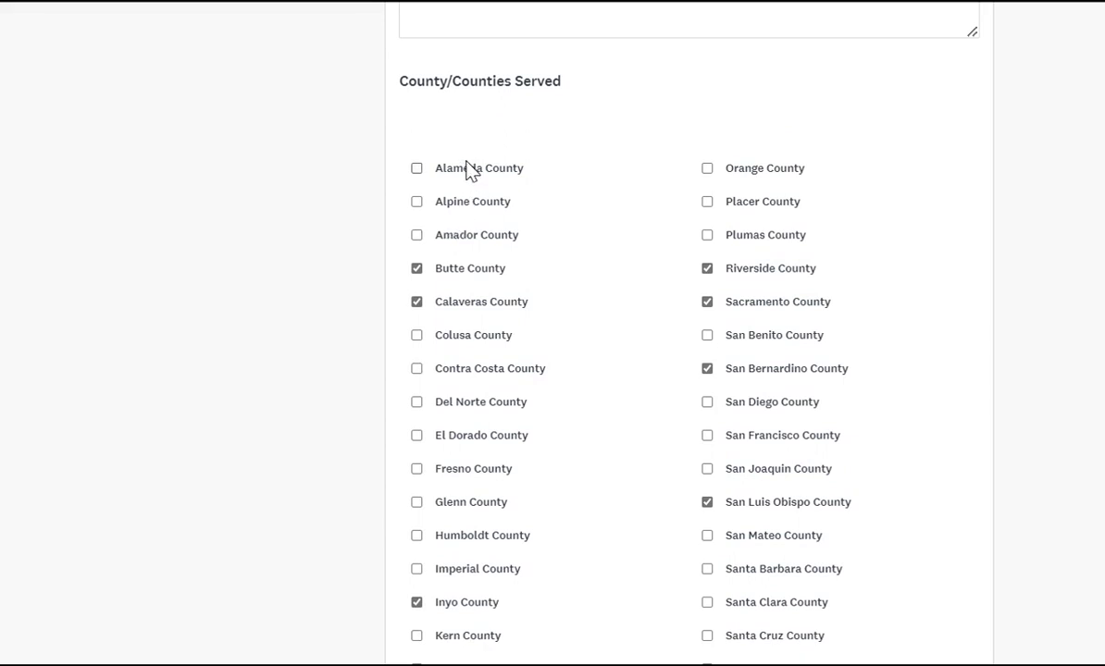
scroll(491, 427, down, 4)
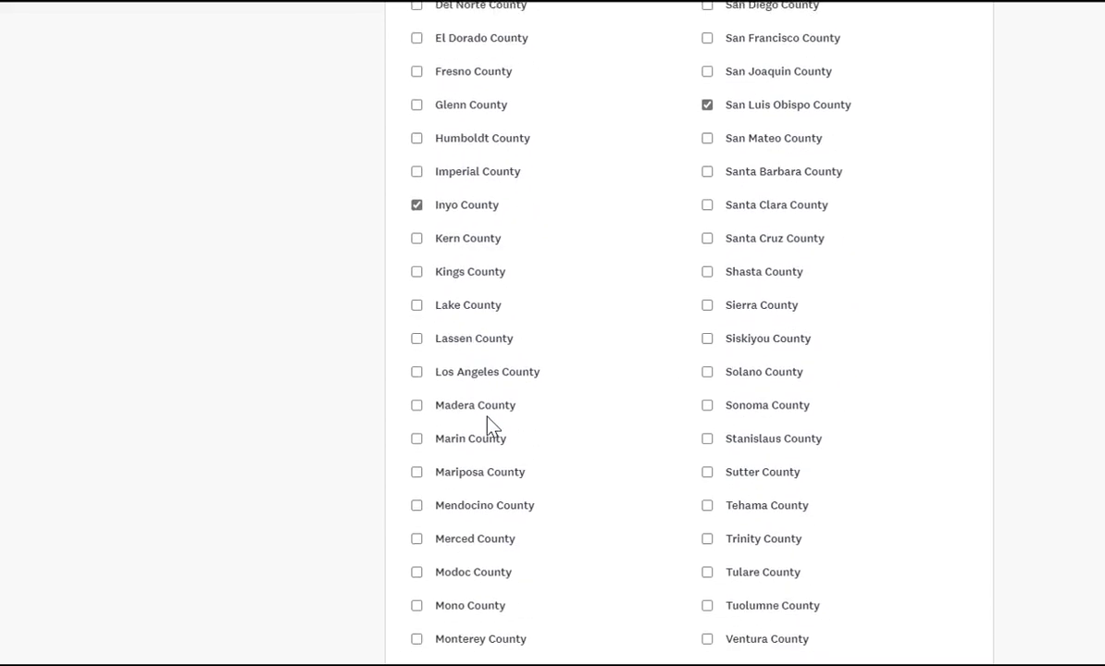
scroll(490, 427, down, 3)
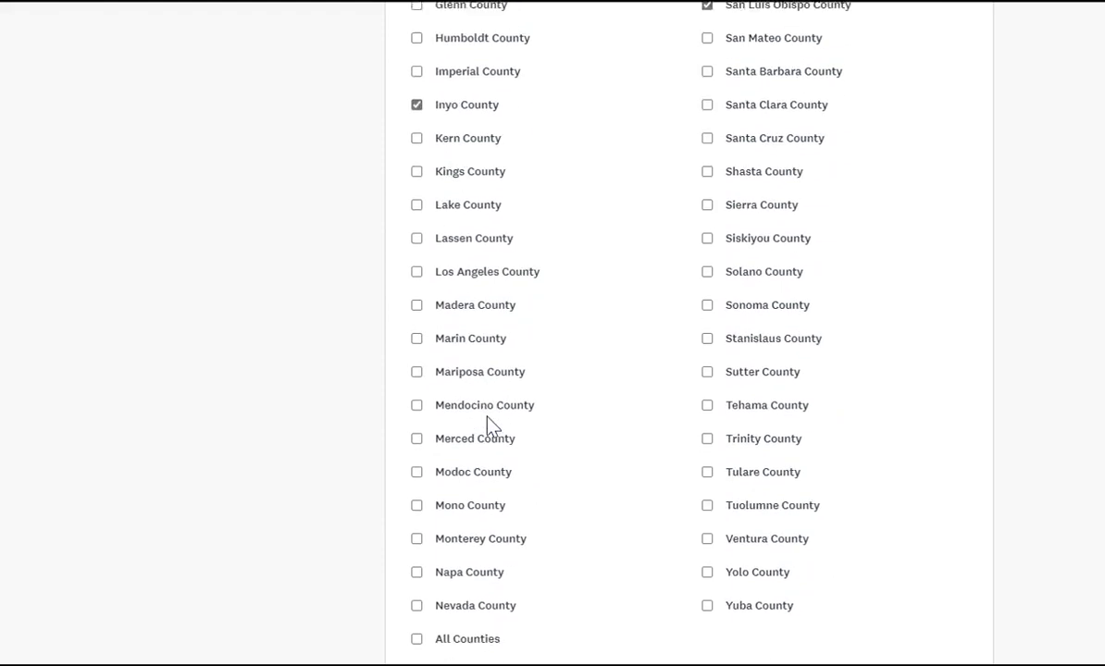
scroll(490, 428, down, 3)
scroll(491, 427, down, 9)
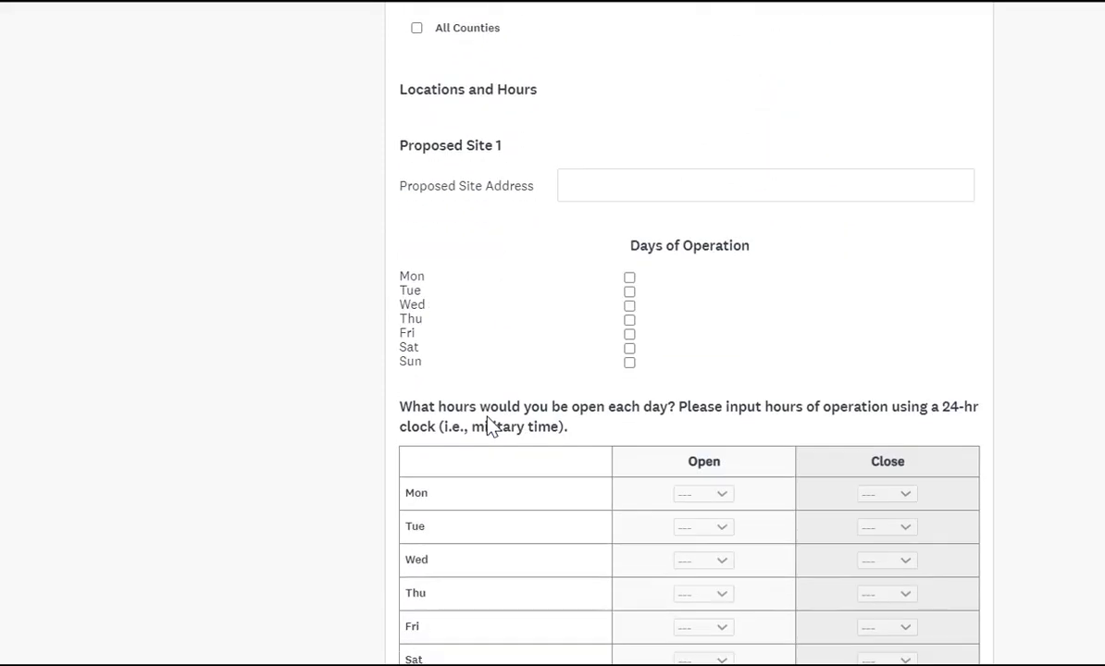
scroll(491, 426, down, 3)
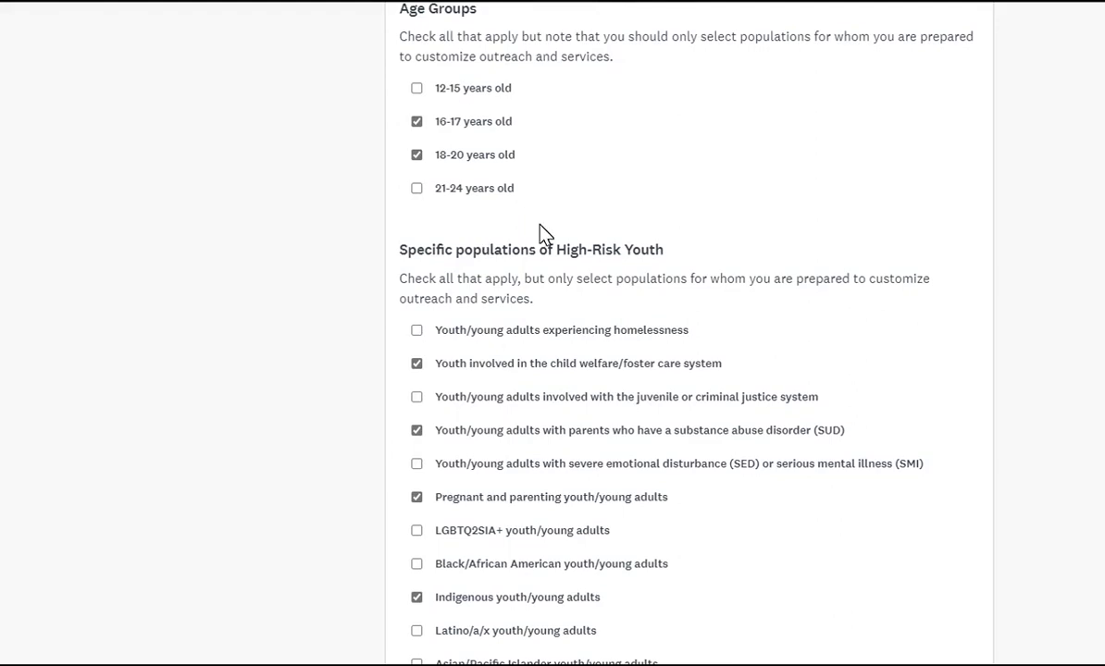
scroll(797, 283, down, 9)
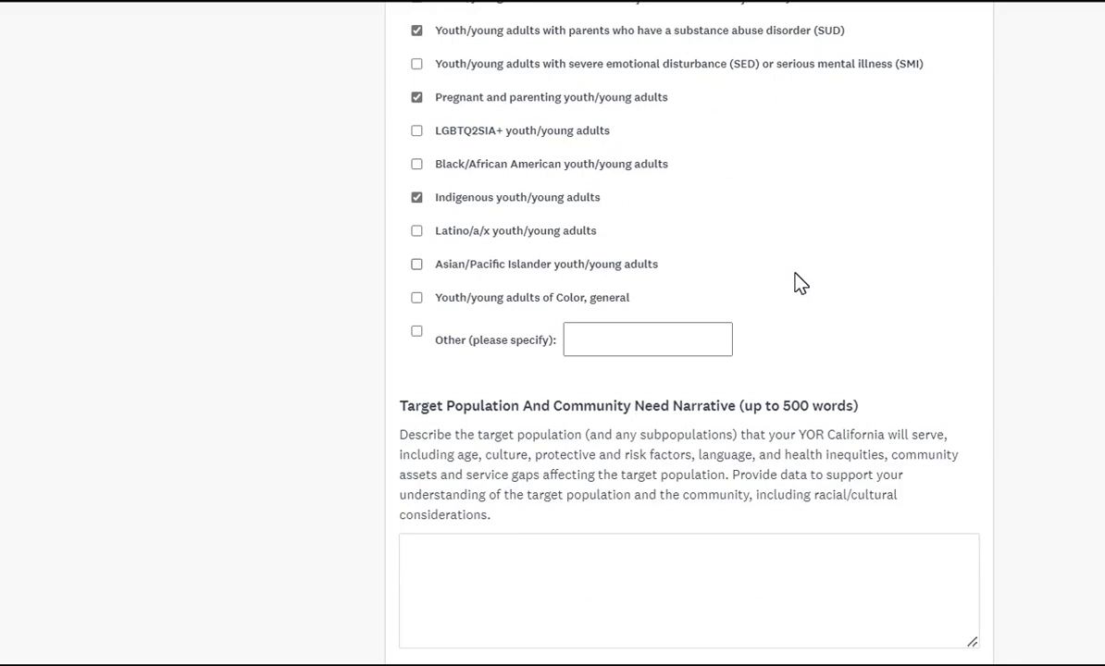
scroll(796, 282, down, 4)
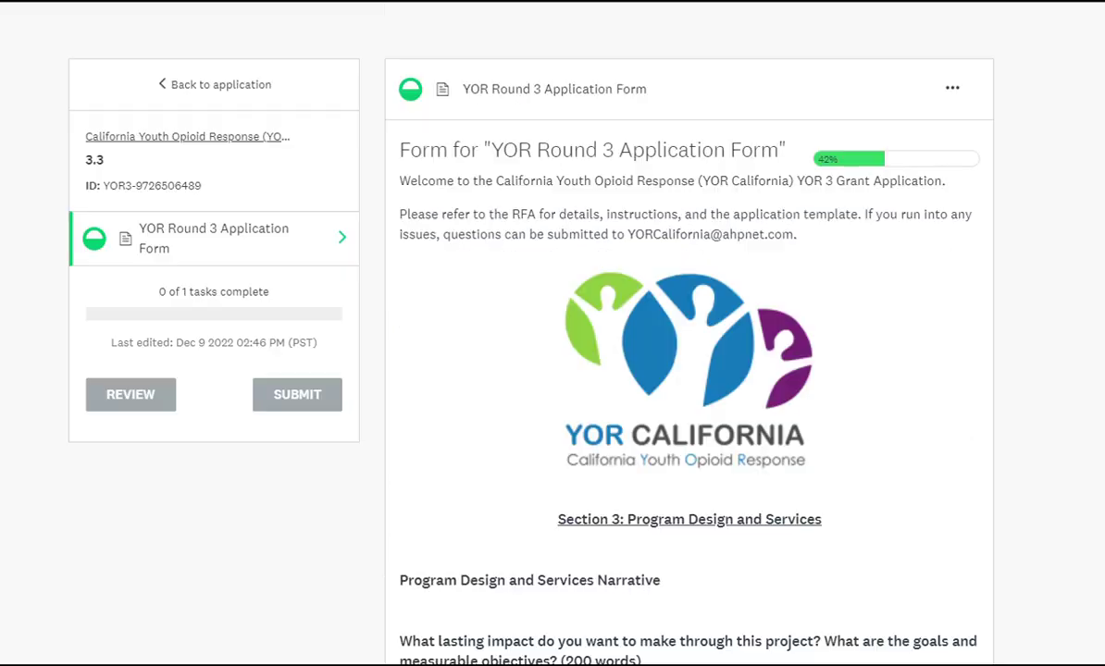
Go through Section 3: Program Design and Services and advance to Section 4
scroll(949, 263, down, 5)
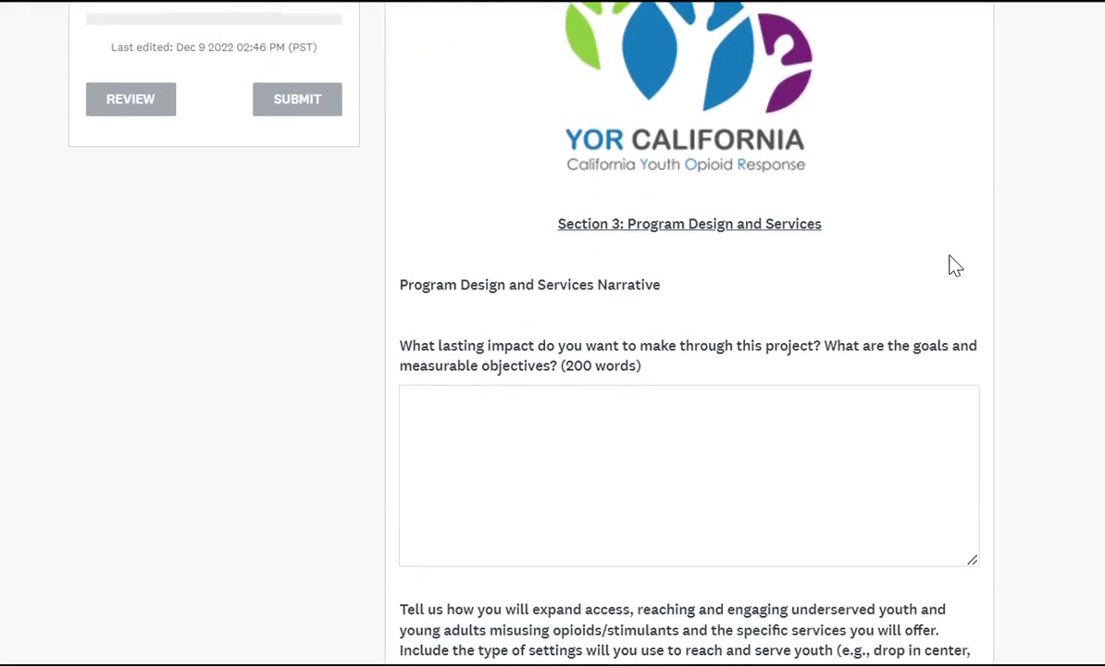
scroll(962, 266, down, 2)
scroll(962, 266, down, 5)
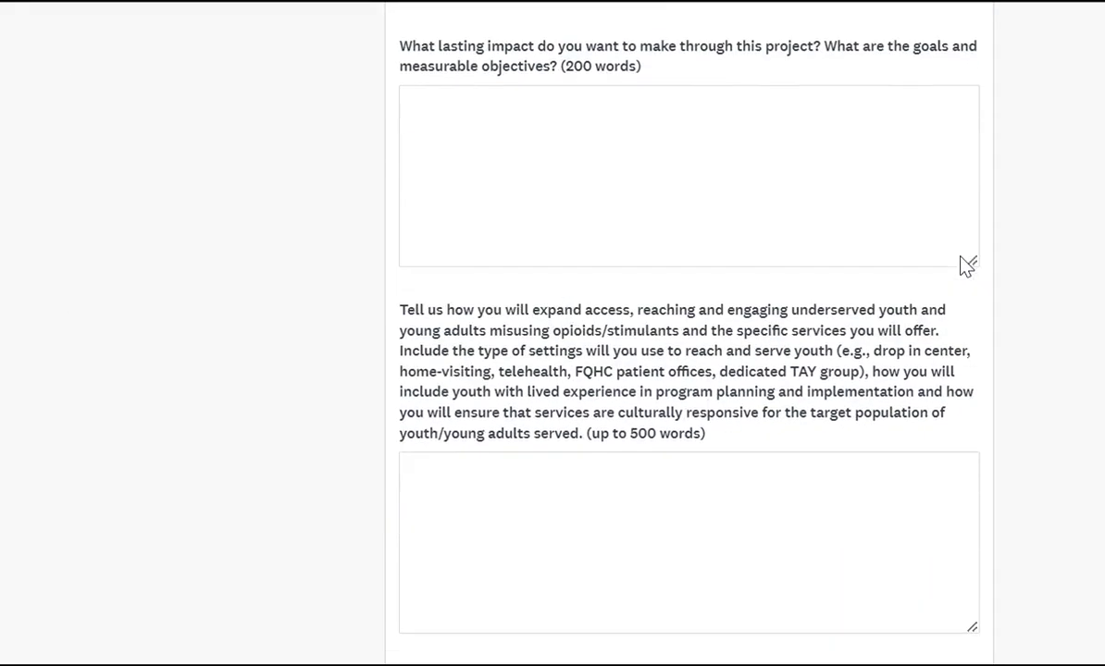
scroll(962, 265, down, 10)
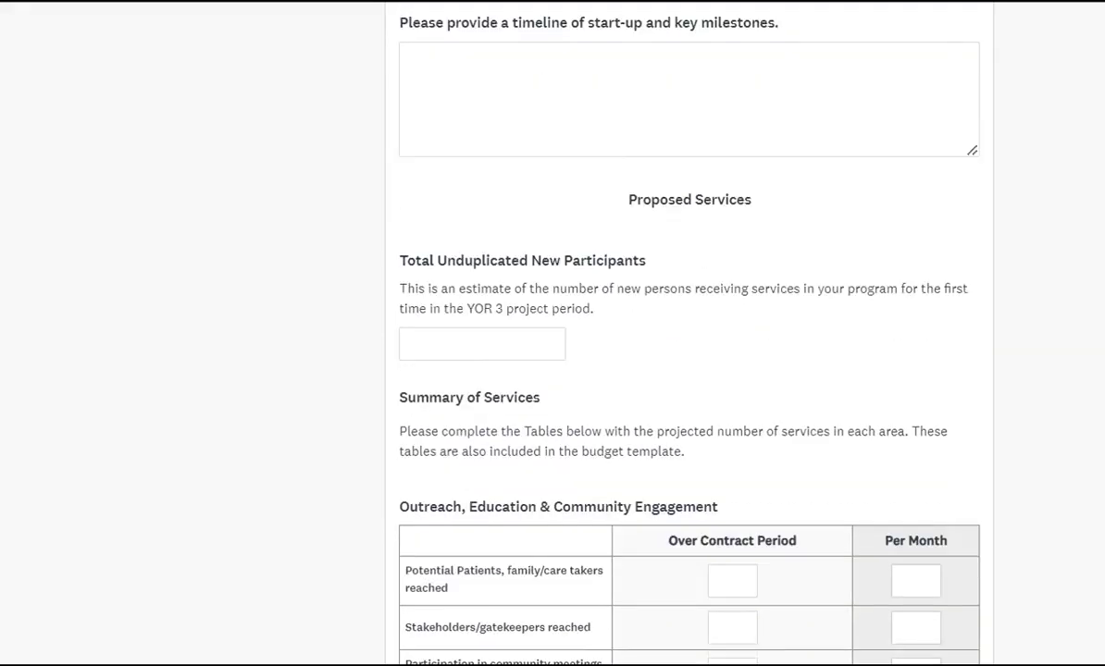
scroll(962, 265, down, 9)
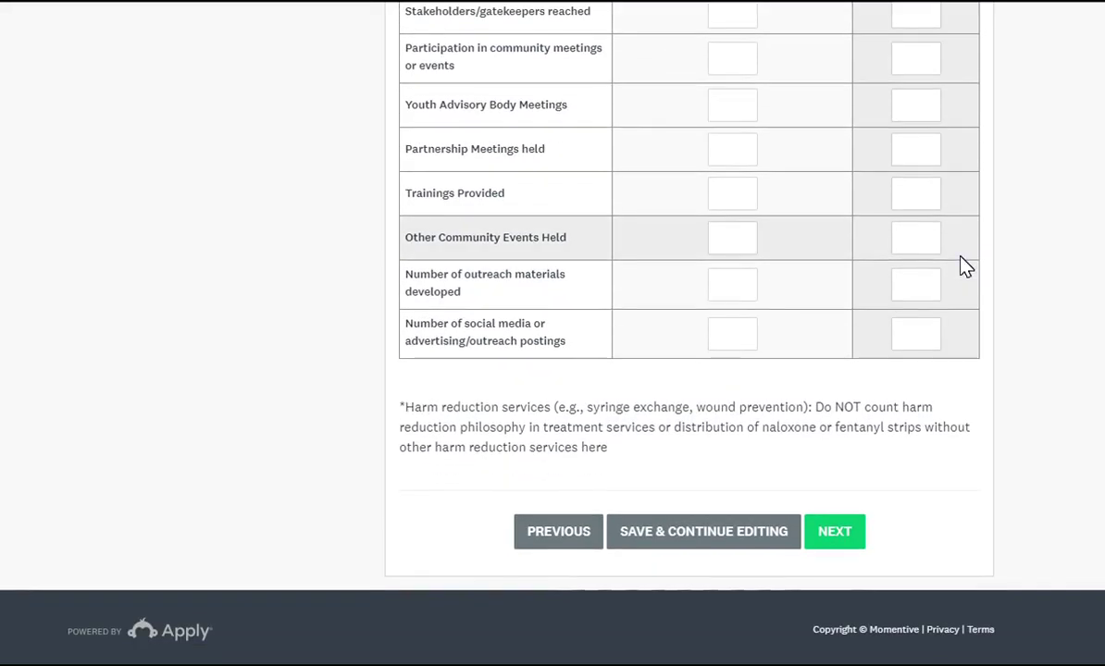
click(834, 531)
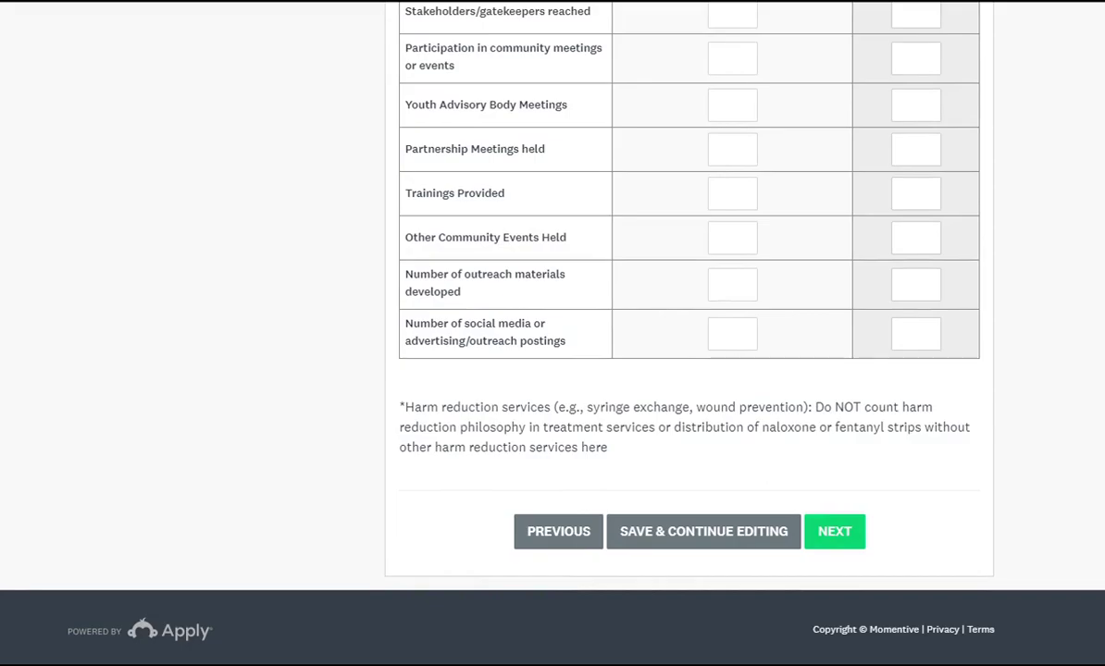
Go through Section 4 and advance to the Section 5: Budget page
scroll(1063, 287, down, 5)
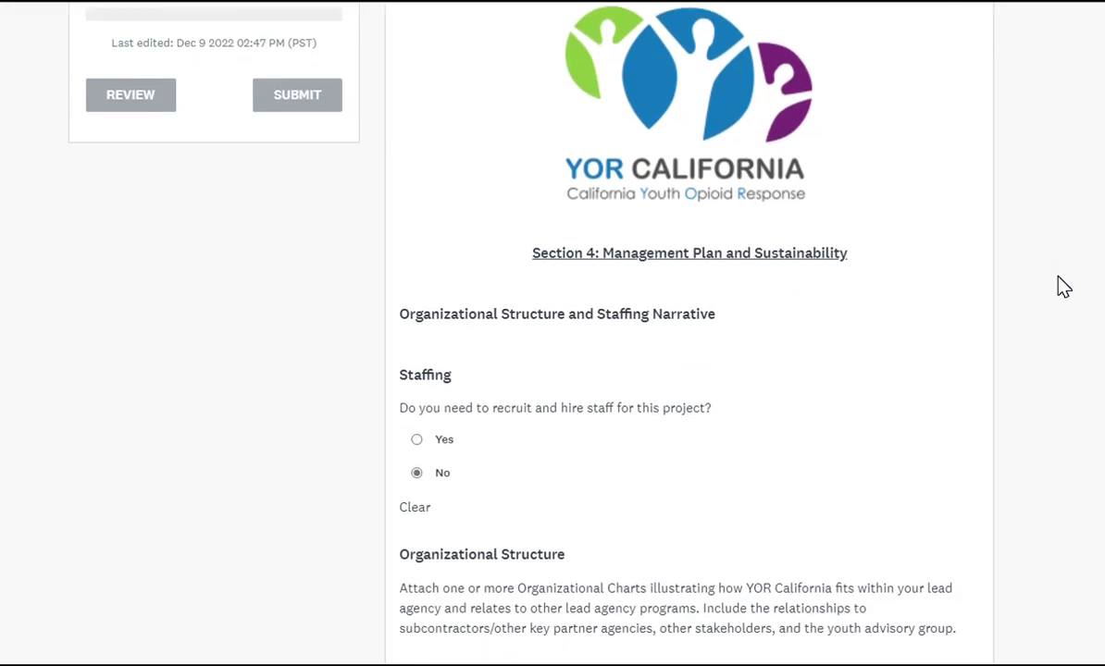
scroll(1063, 287, down, 5)
scroll(1063, 287, down, 13)
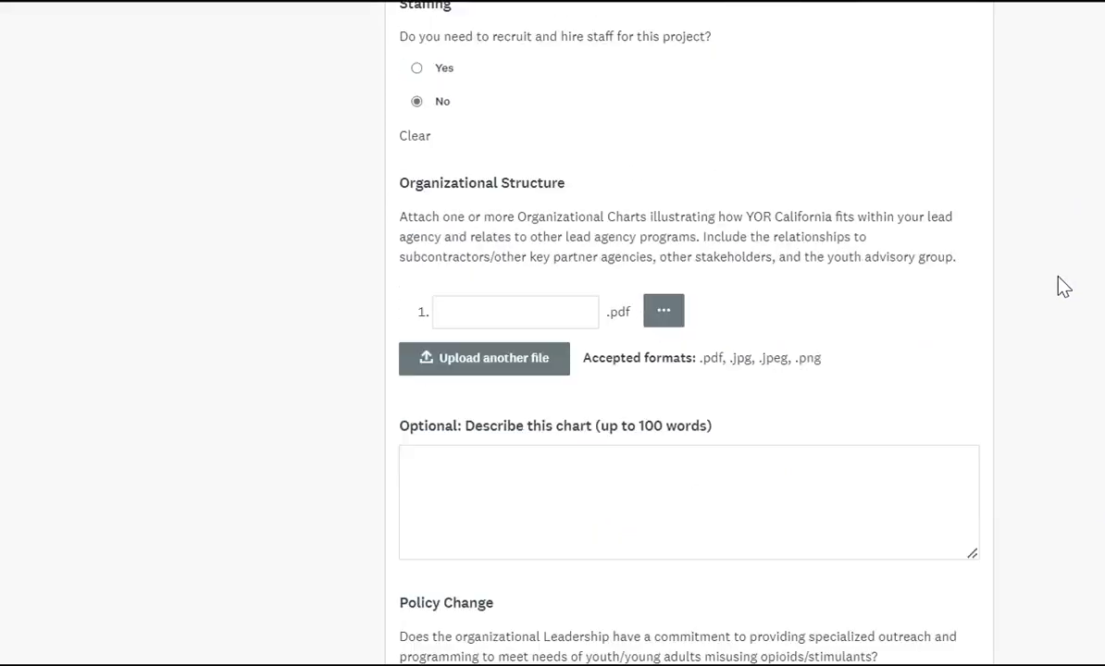
scroll(1063, 287, down, 17)
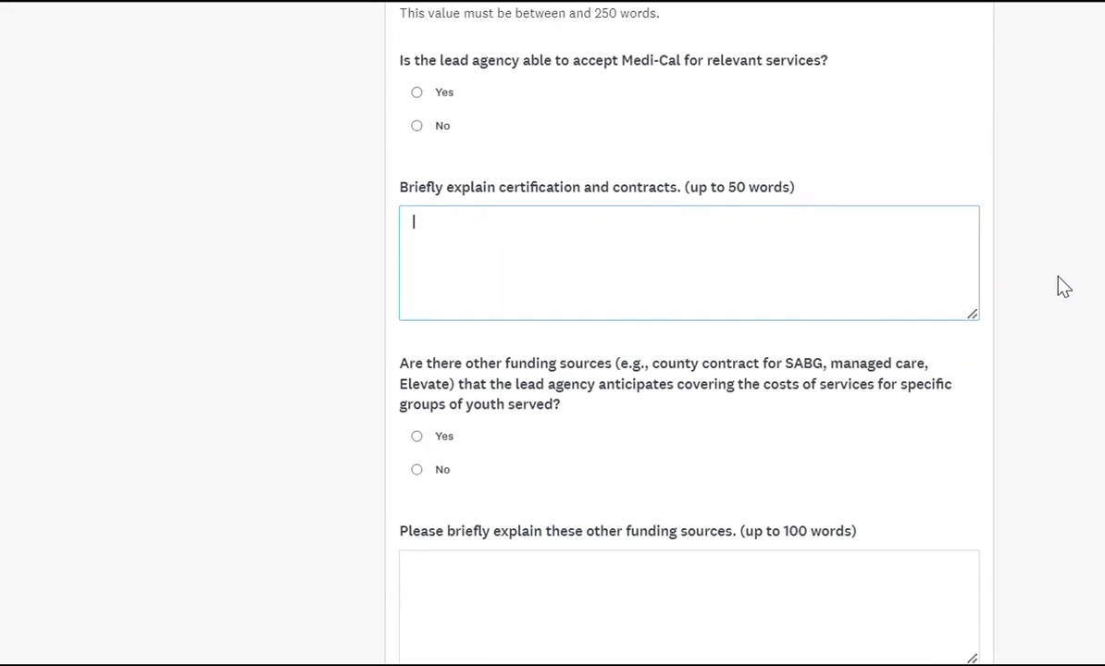
scroll(1063, 286, down, 3)
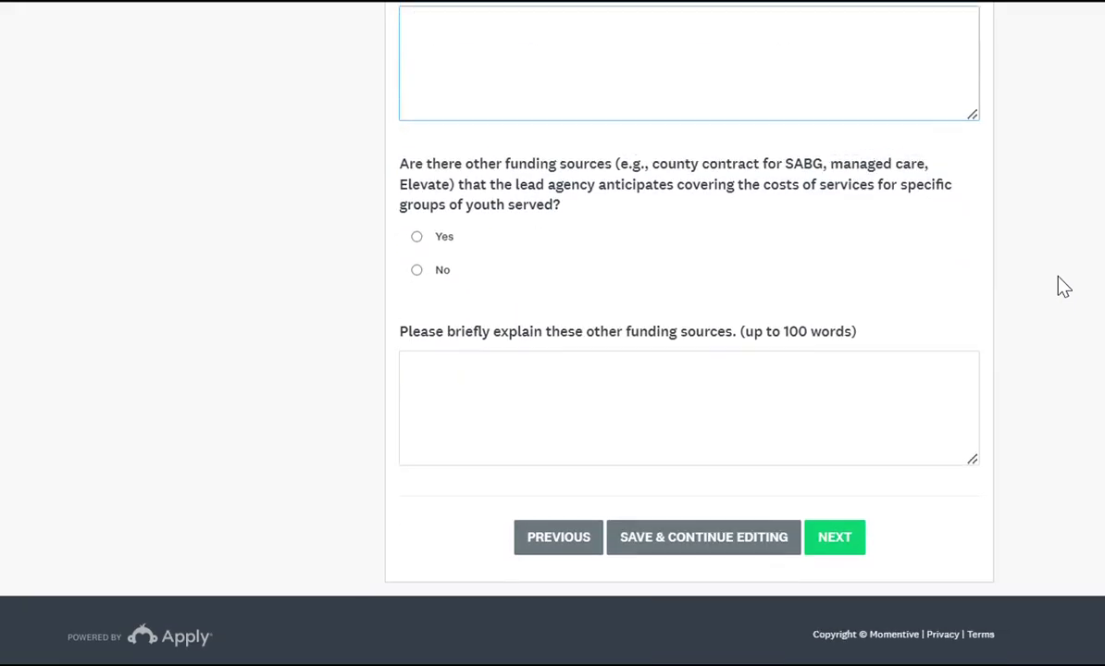
click(840, 546)
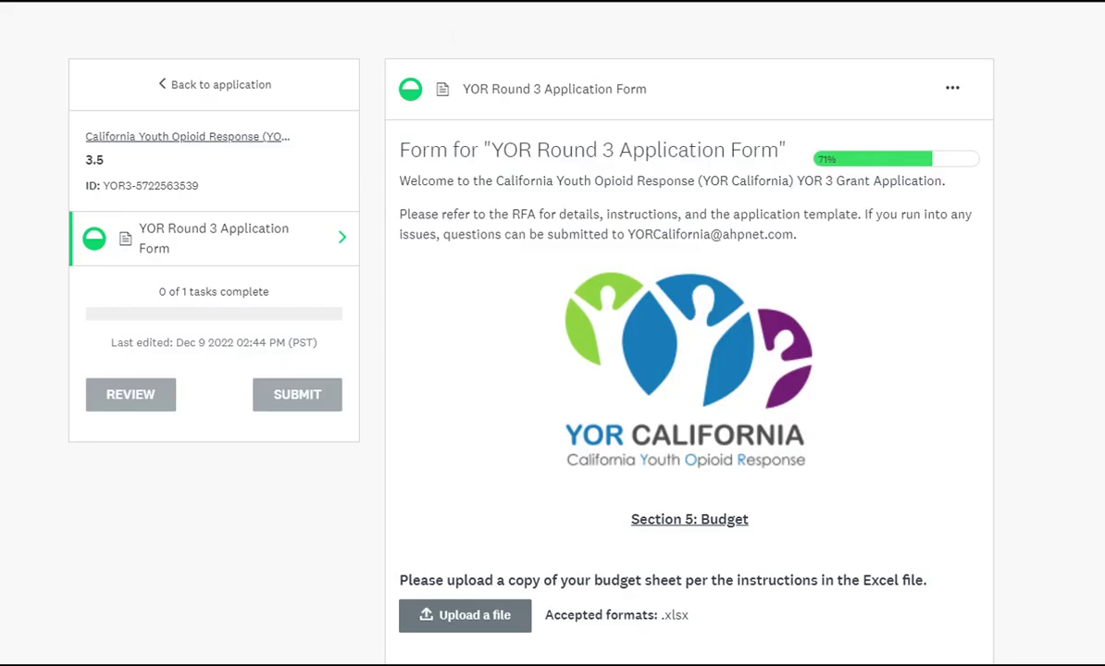
Scroll down the Section 5: Budget page
scroll(963, 240, down, 2)
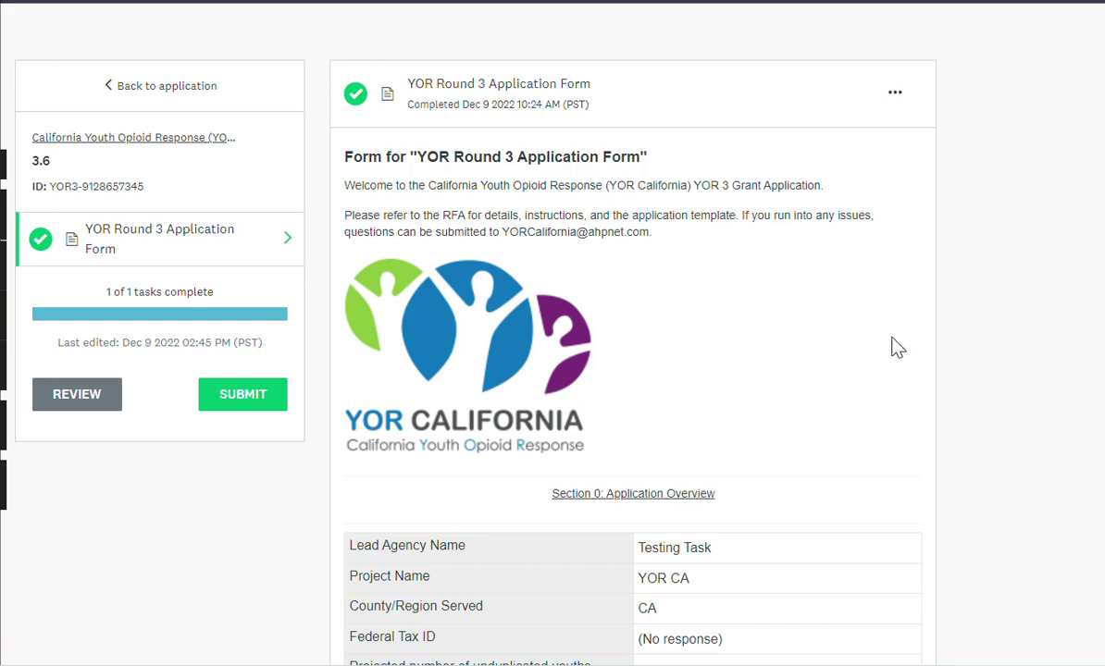
Reopen the completed form for editing and re-complete it from the Budget page with test.xlsx
click(894, 95)
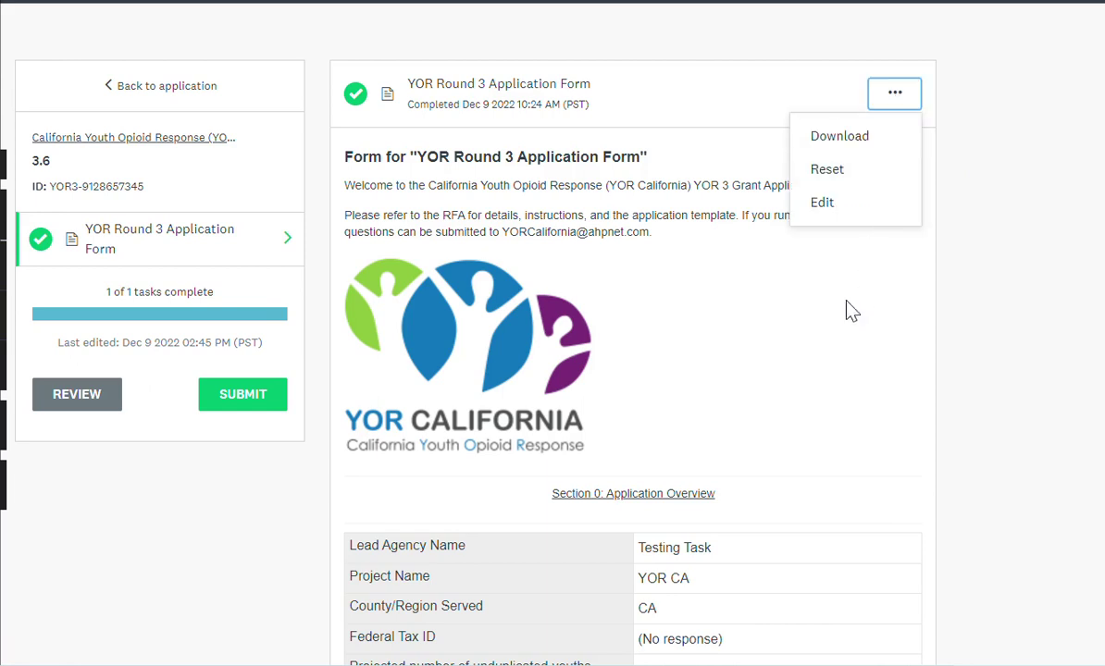
click(828, 205)
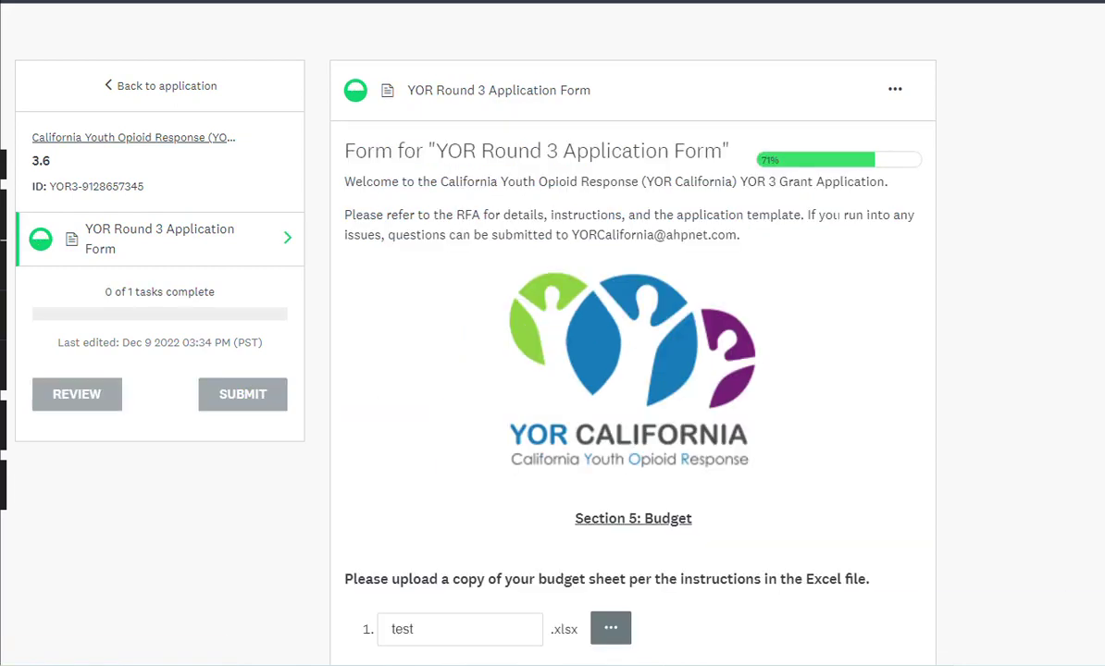
scroll(881, 421, down, 3)
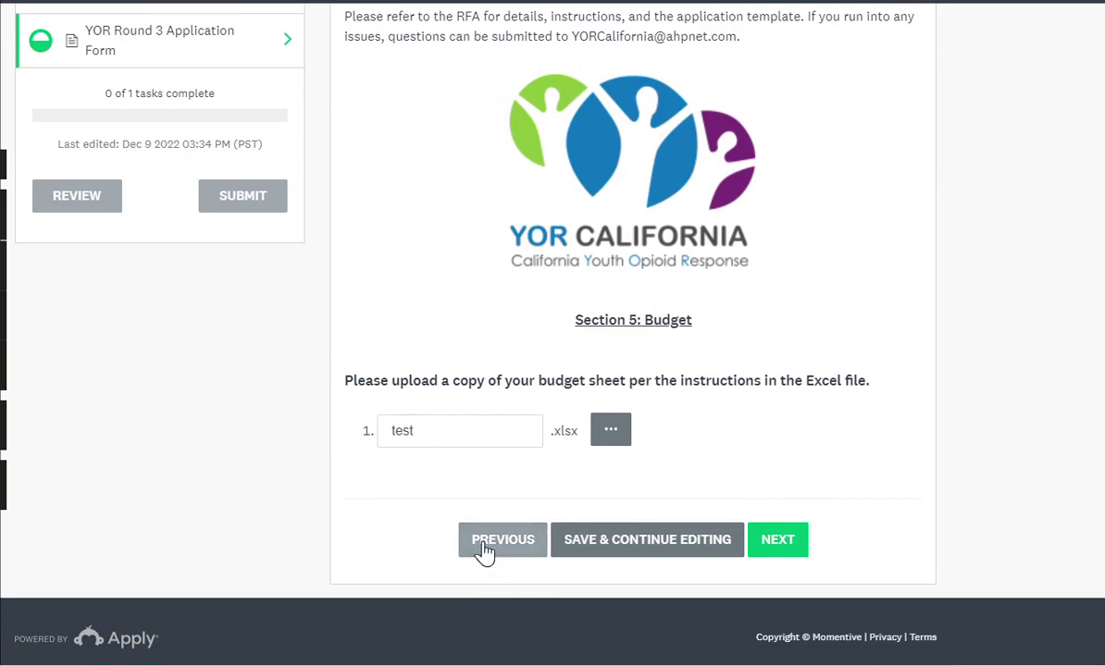
click(775, 542)
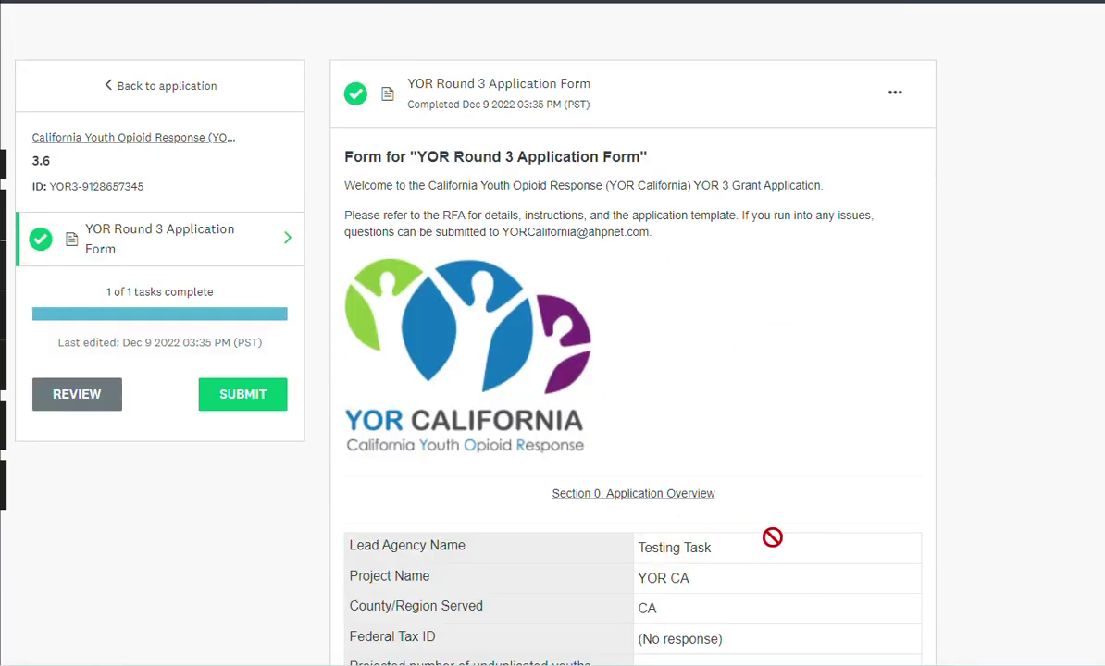